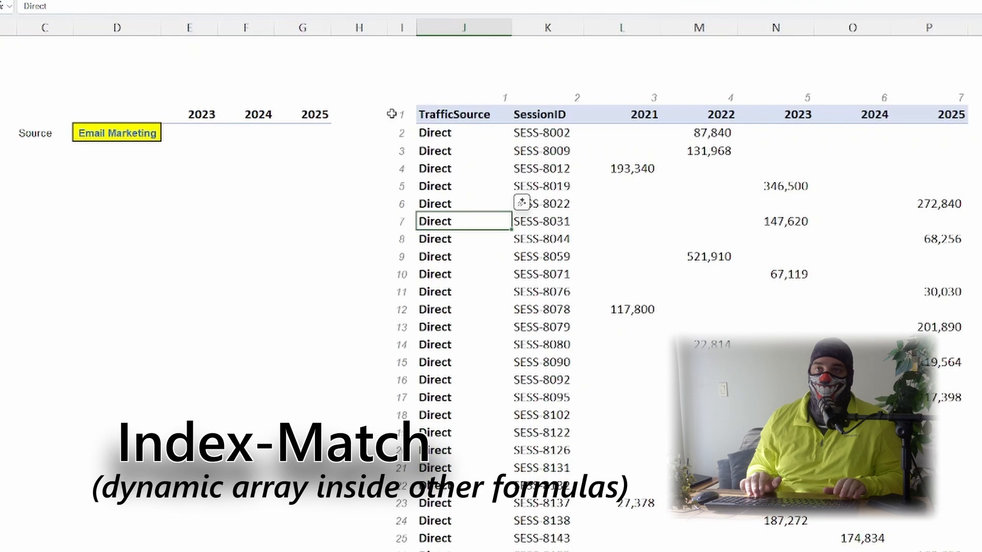
Step: In the 2023 cell beside Email Marketing, enter =SUMIF($J$6:$J$1007,$D7,$N$6:$N$1007)
key("ctrl+Up")
key("ctrl+Down")
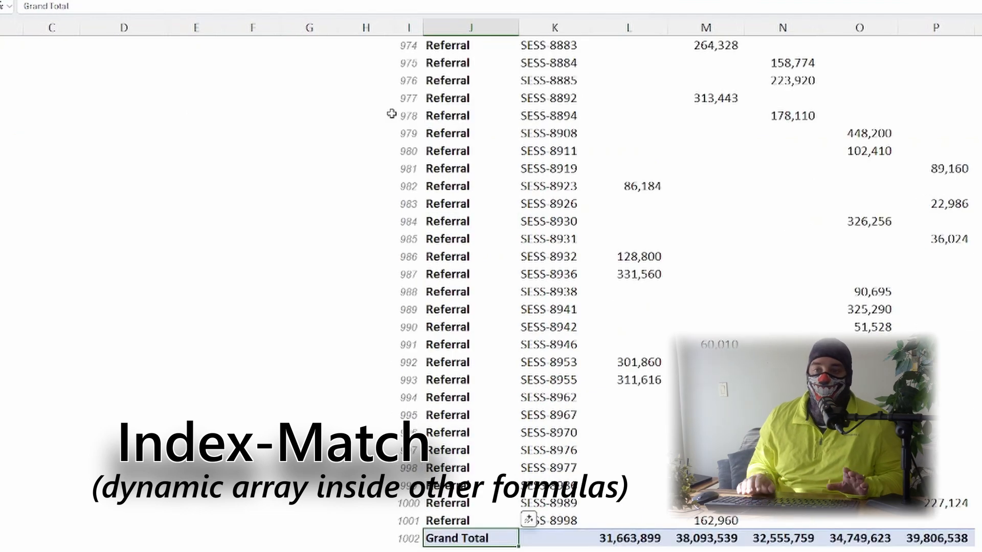
key("ctrl+Up")
key("Left")
key("Left")
key("Left")
key("Left")
key("Left")
key("Down")
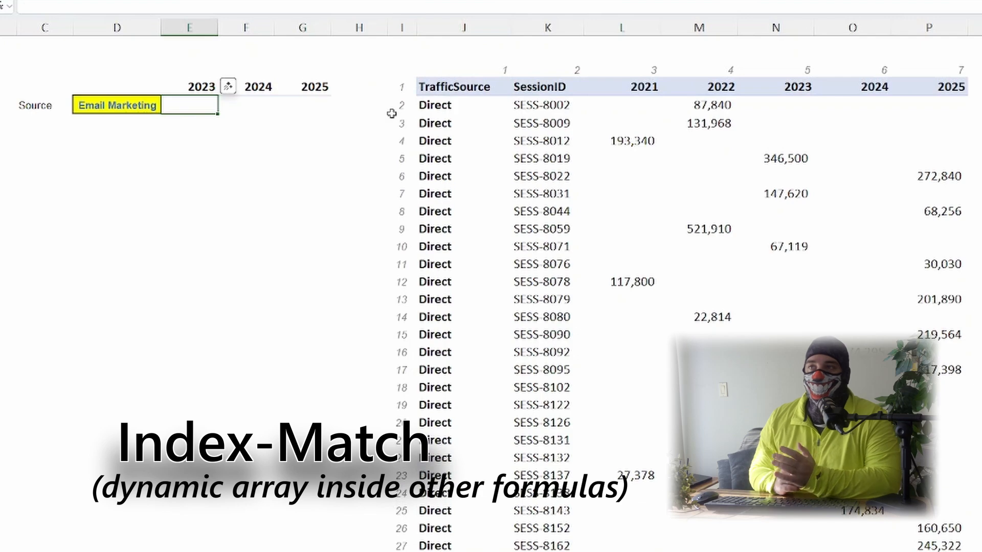
type("=")
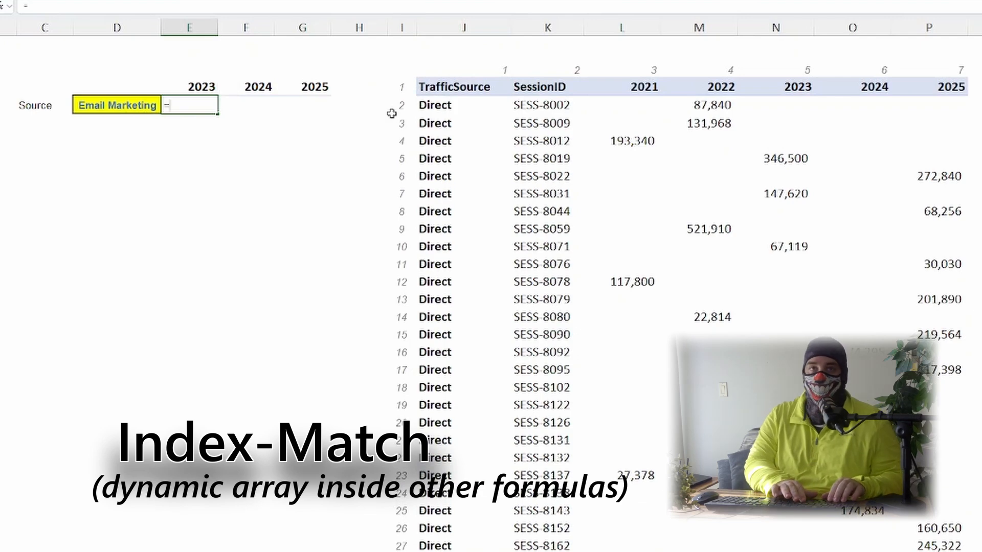
type("su")
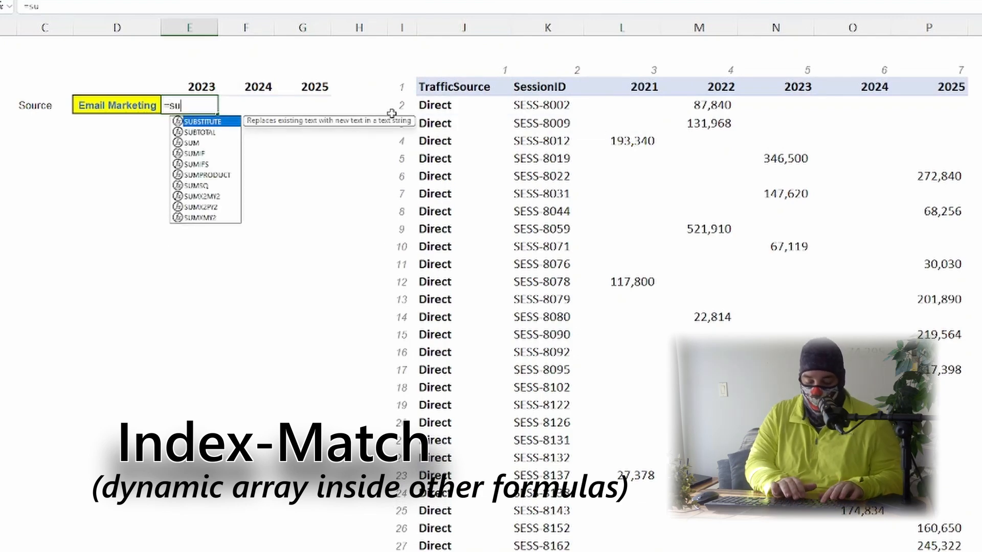
type("mif(")
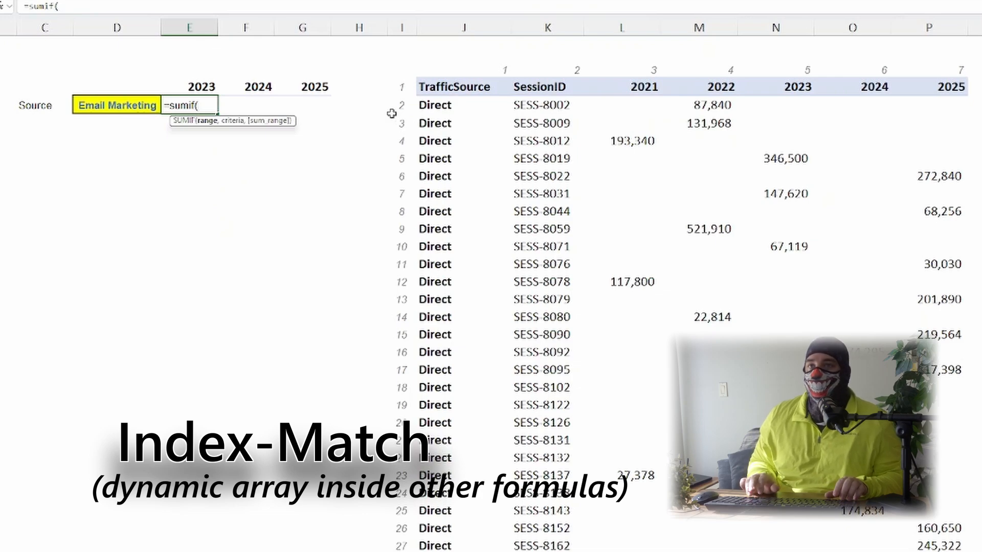
key("Right")
key("Right")
key("Right")
key("Right")
key("Right")
key("Up")
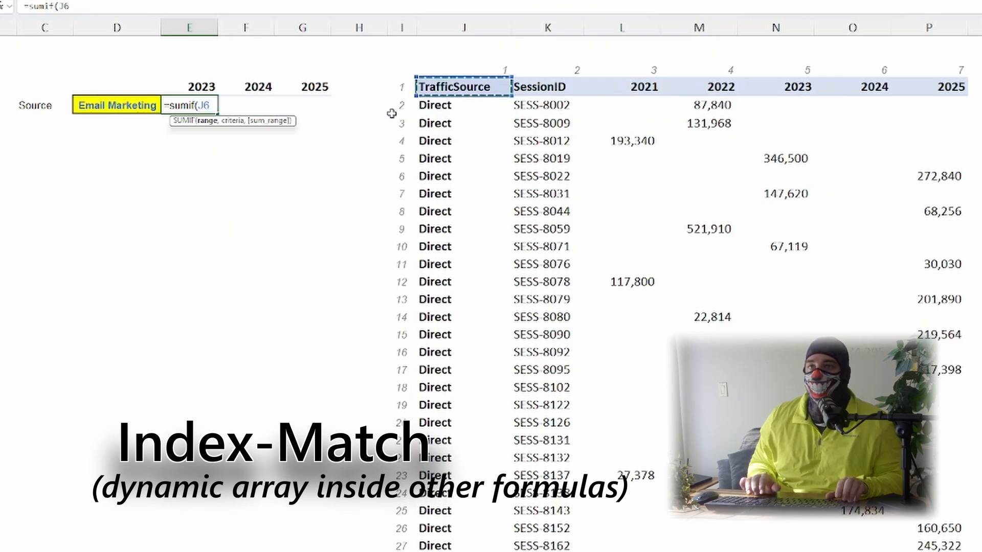
key("ctrl+shift+Down")
key("F4")
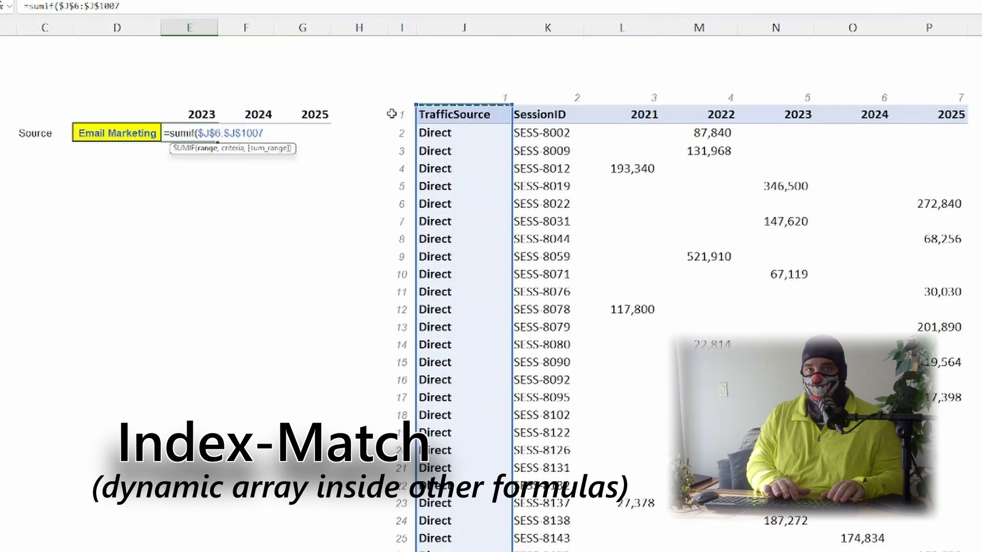
type(",")
key("Left")
key("F4")
key("F4")
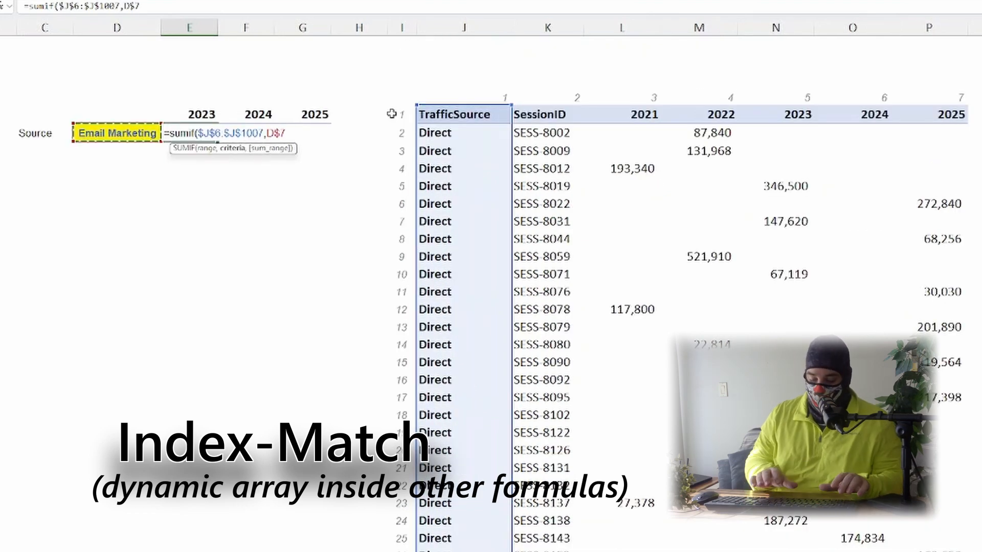
key("F4")
type(",")
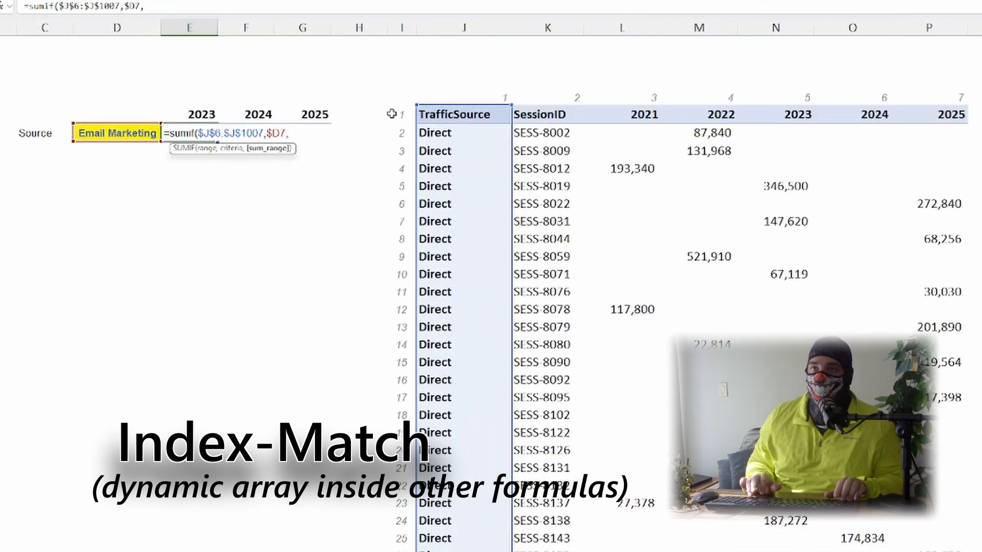
key("Right")
key("Right")
key("Right")
key("Right")
key("Right")
key("Right")
key("Right")
key("Right")
key("Right")
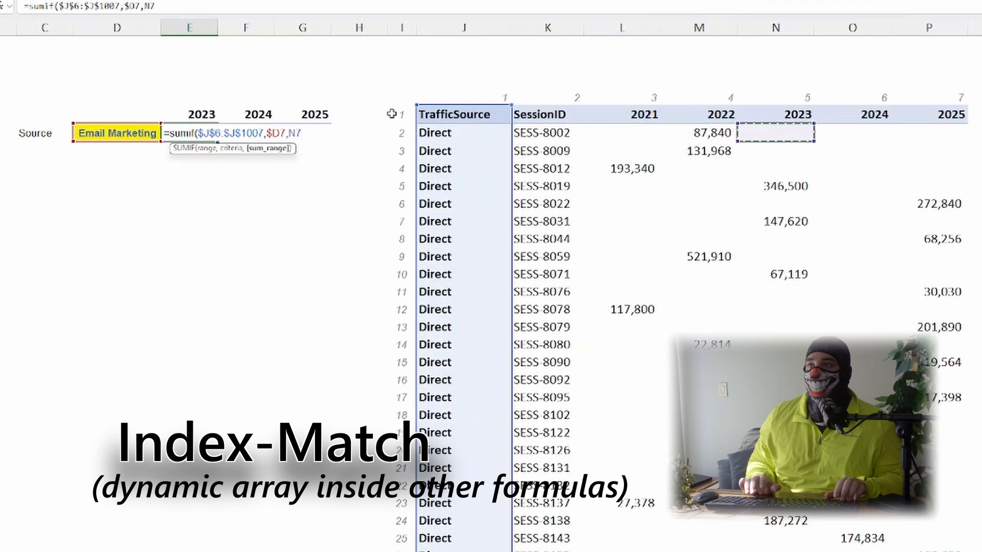
key("Up")
key("shift+Down")
key("shift+Down")
key("shift+Down")
key("shift+Down")
key("shift+Down")
key("shift+Down")
key("shift+Down")
key("shift+Down")
key("shift+Down")
key("shift+Down")
key("shift+Down")
key("shift+Down")
key("shift+Down")
key("shift+Down")
key("shift+Down")
key("shift+Down")
key("shift+Down")
key("shift+Down")
key("shift+Down")
key("shift+Down")
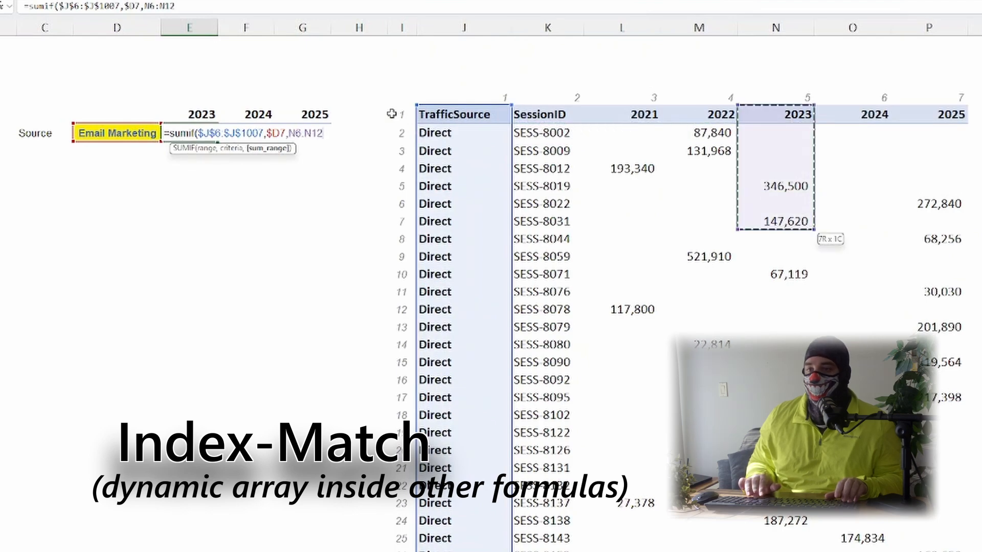
key("ctrl+shift+Down")
key("F4")
key("ctrl+Return")
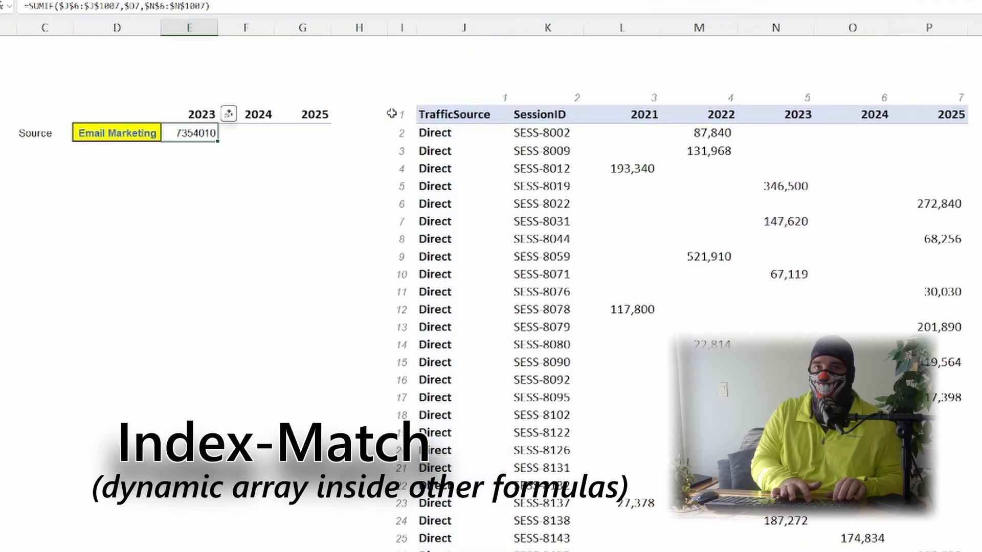
Step: Format the 2023 total with comma style and no decimals, and copy it
key("alt+h")
key("k")
key("alt+h")
key("9")
key("alt+h")
key("9")
key("ctrl+c")
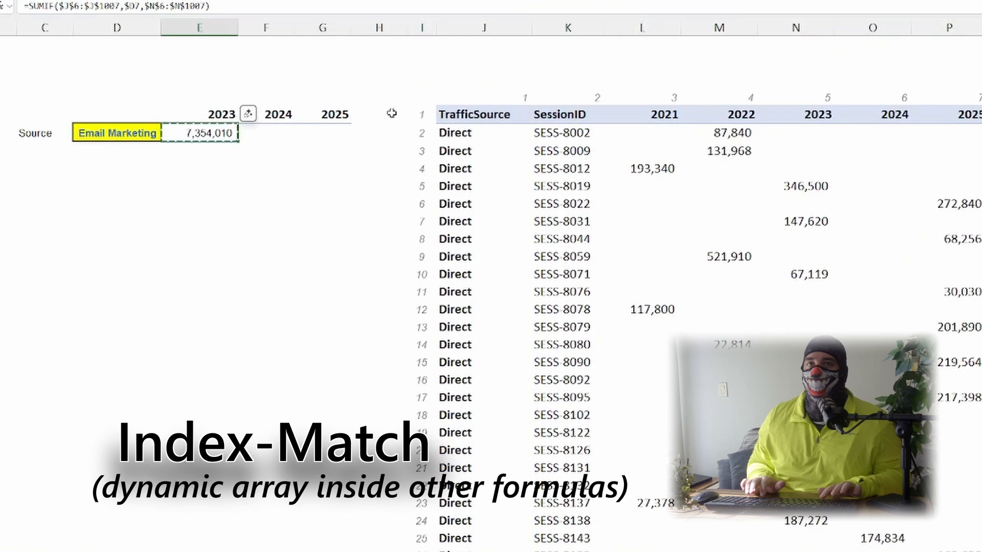
Step: Paste the SUMIF into the 2024 cell, autofit its column, and set its sum range to $O$6:$O$1007
key("Right")
key("ctrl+v")
key("Escape")
key("alt+h")
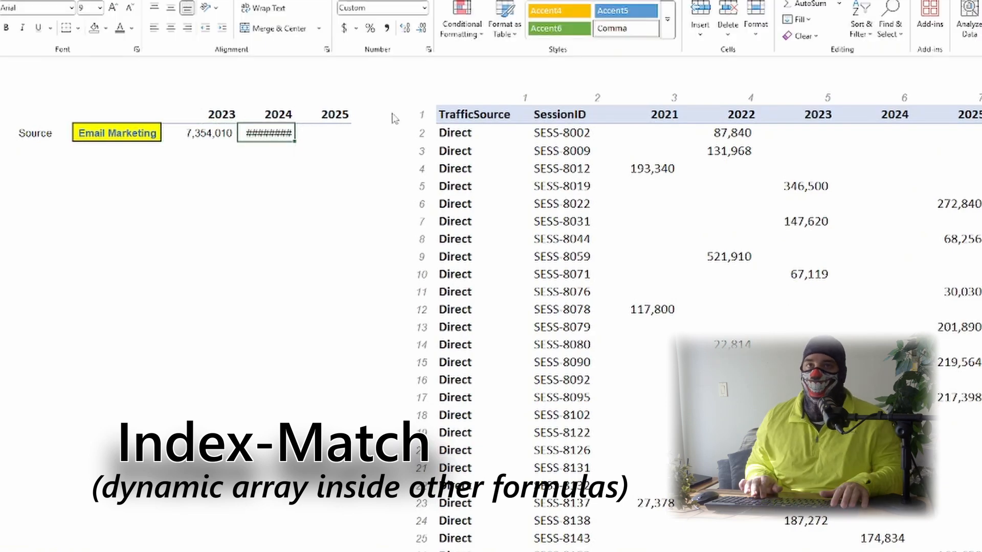
key("o")
key("i")
key("F2")
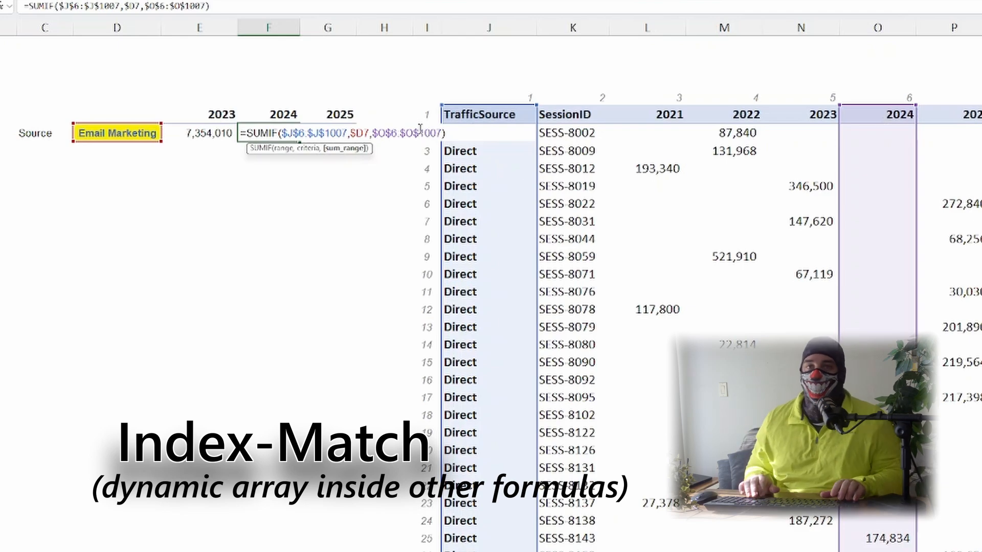
key("ctrl+Return")
Step: Copy the formula into the 2025 cell and shift its sum range to $P$6:$P$1007
key("ctrl+c")
key("Right")
key("ctrl+v")
key("F2")
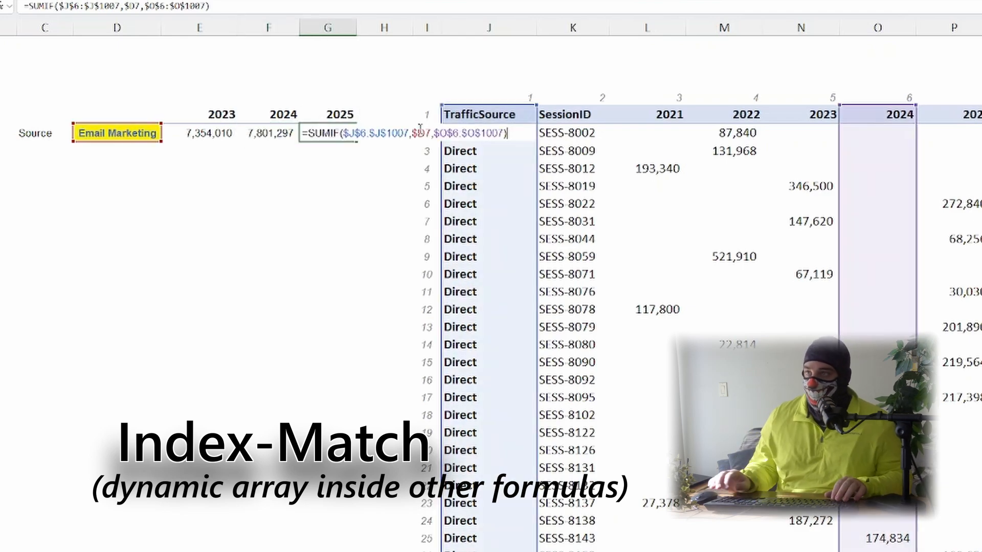
left_click_drag(915, 160, 938, 164)
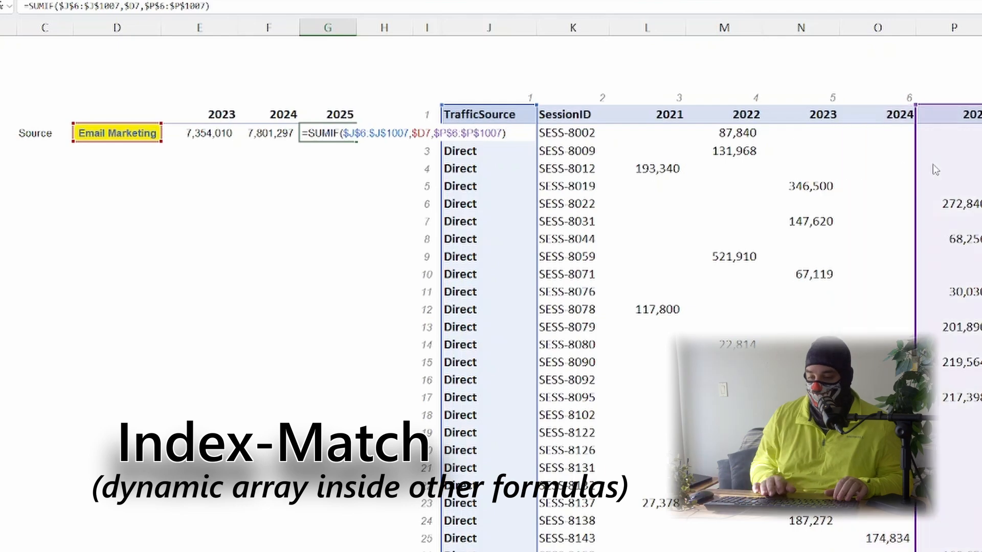
key("Return")
Step: In the cell beside the second Email Marketing label, start =INDEX($J$6:$P$1007,0, followed by a MATCH function
key("Up")
key("Left")
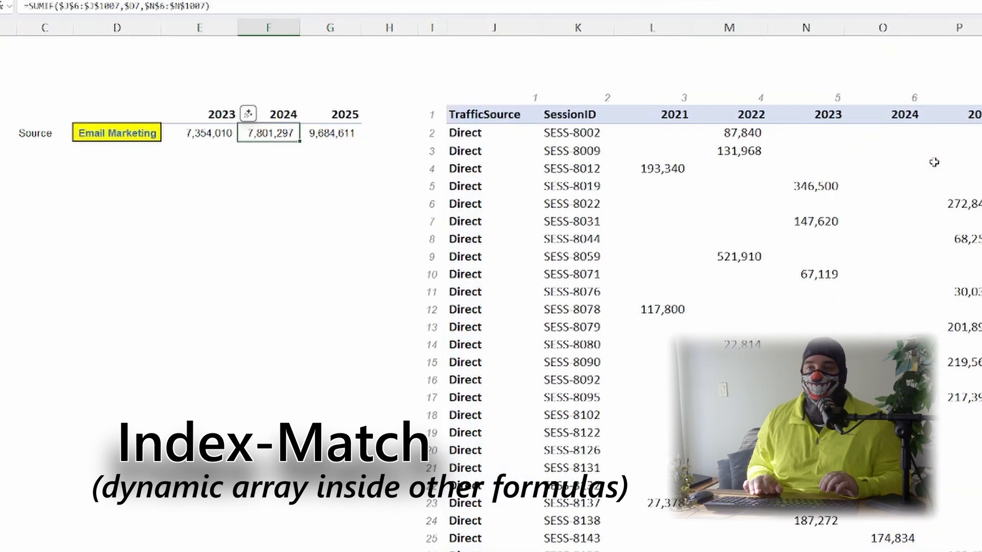
key("Right")
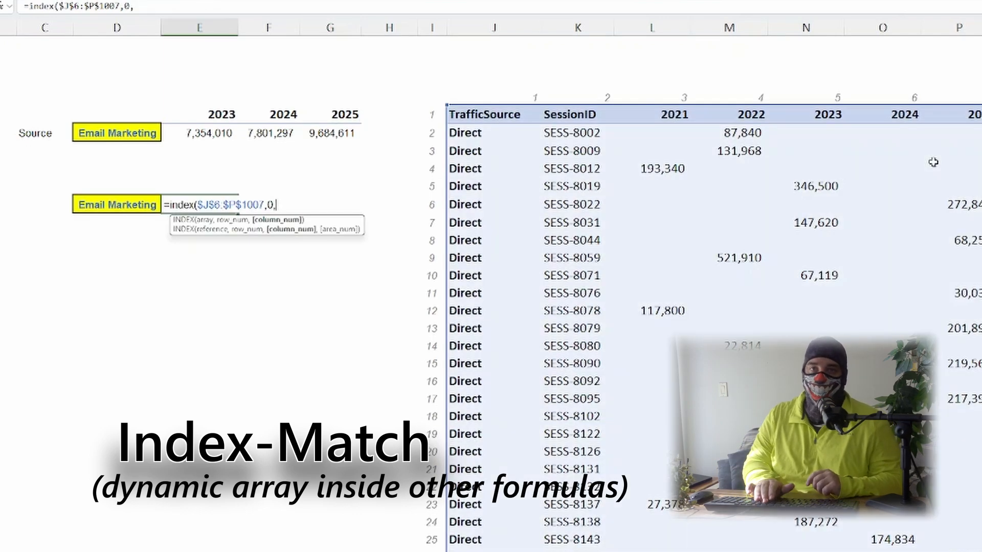
key("BackSpace")
key("BackSpace")
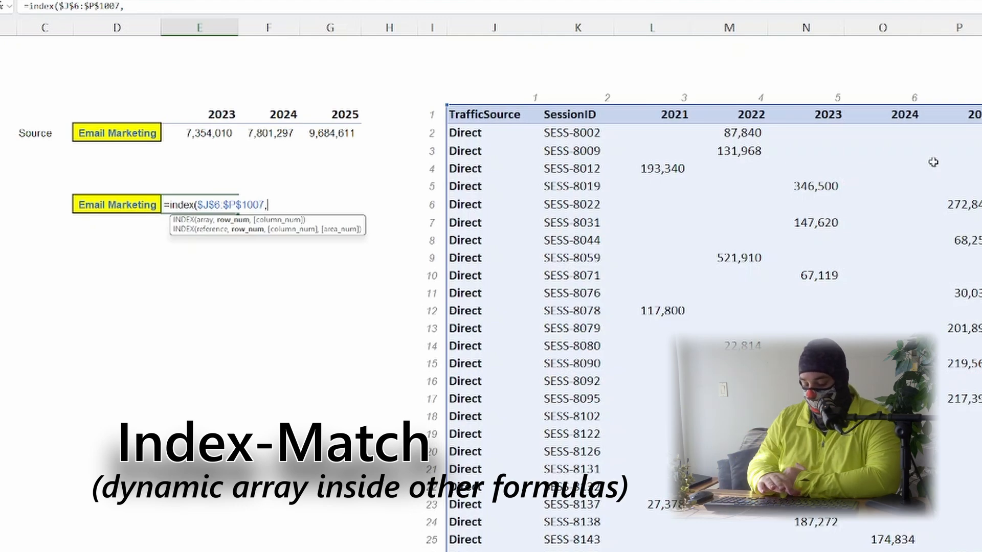
type("0,")
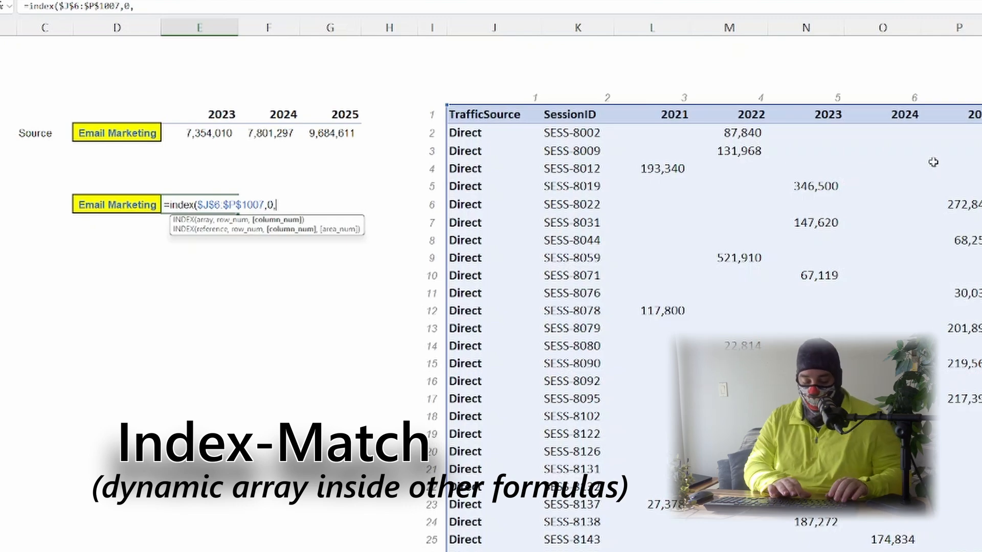
type("match(")
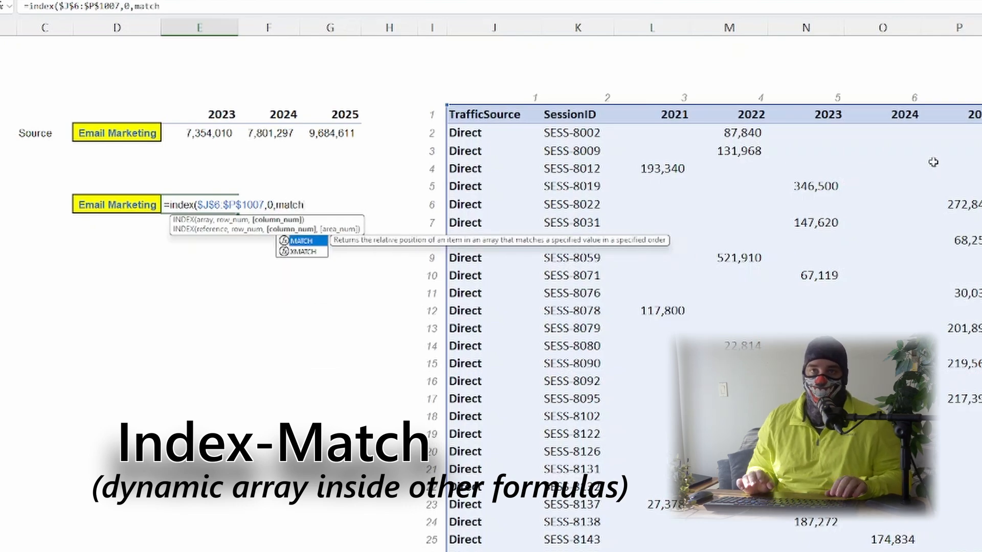
Step: Complete the column argument as MATCH(E$6,$J$6:$P$6,0)) and enter the INDEX formula
key("Up")
key("Up")
key("Up")
key("Up")
key("Up")
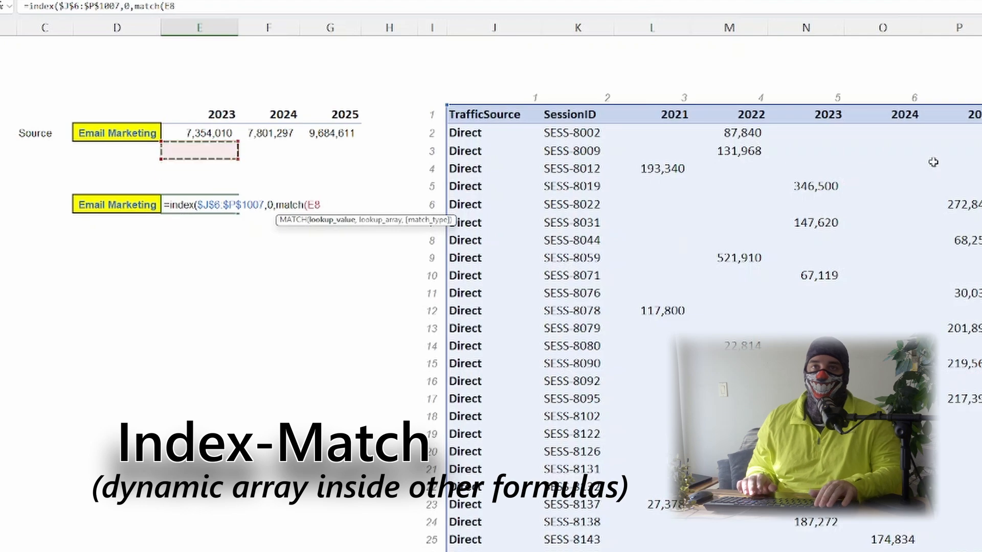
key("F4")
key("F4")
type(",")
key("Right")
key("Right")
key("Right")
key("Right")
key("Right")
key("Up")
key("Up")
key("Up")
key("Up")
key("Up")
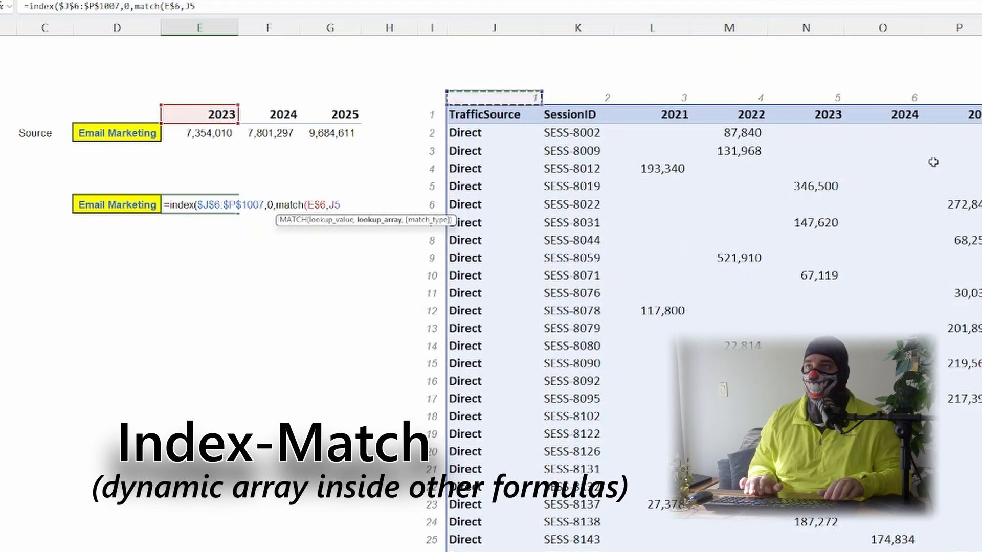
key("shift+Right")
key("shift+Right")
key("shift+Right")
key("shift+Right")
key("shift+Right")
key("shift+Right")
key("F4")
type(",")
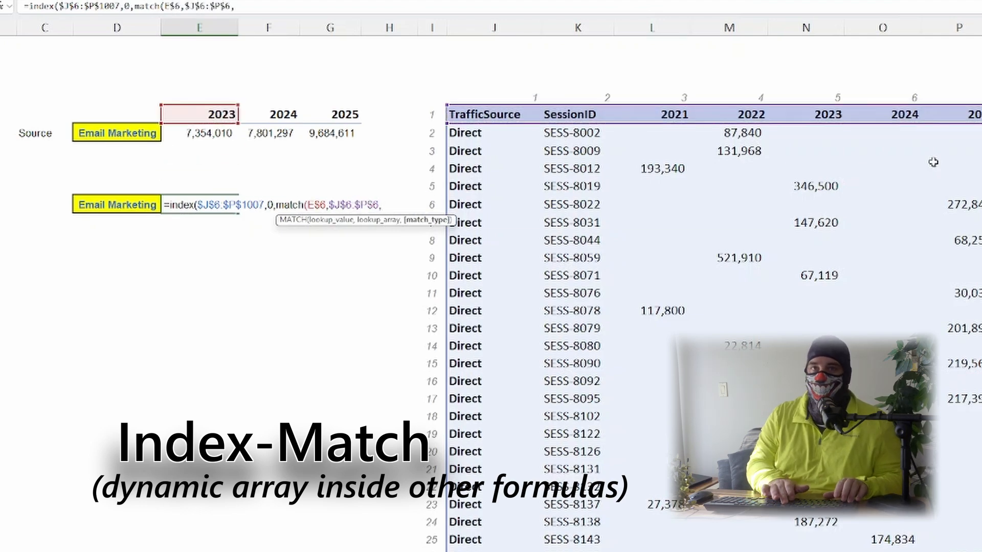
type("0))")
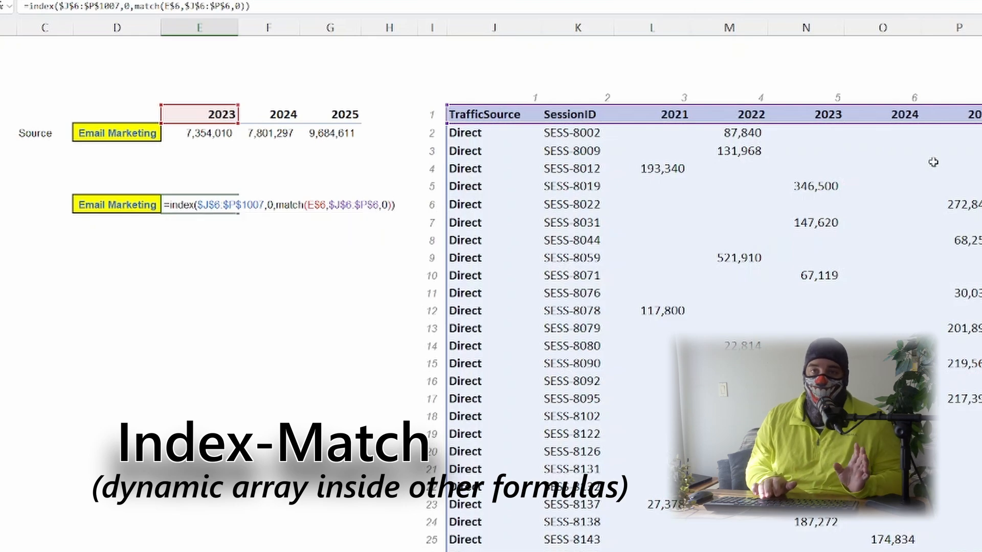
key("Return")
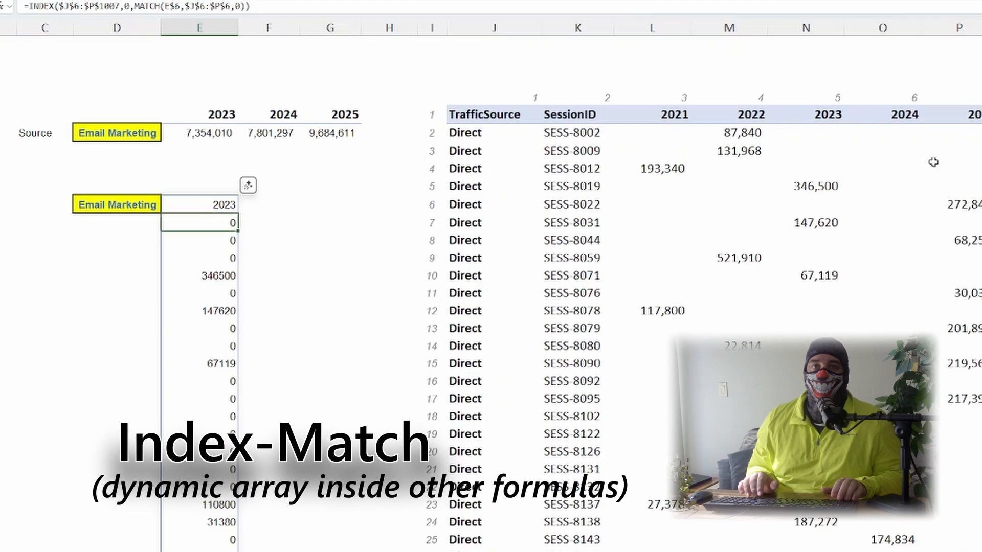
Step: Review the spilled 2023 column returned by the INDEX formula
key("Down")
key("Down")
key("Down")
key("Down")
key("Down")
key("Down")
key("Down")
key("Down")
key("Down")
key("Down")
key("Down")
key("Down")
key("Down")
key("Down")
key("Down")
key("Down")
key("Down")
key("Down")
key("Down")
key("Down")
key("Down")
key("Down")
key("Down")
key("Down")
key("Down")
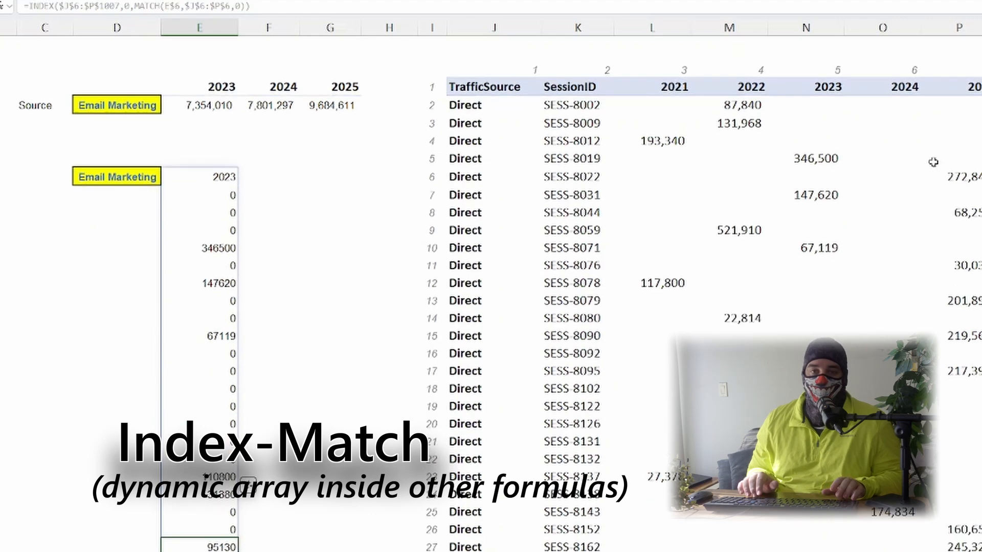
key("ctrl+Up")
key("Up")
key("Down")
Step: Copy the INDEX formula into the 2024 and 2025 cells beside it
key("ctrl+c")
key("Up")
key("Up")
key("Up")
key("Up")
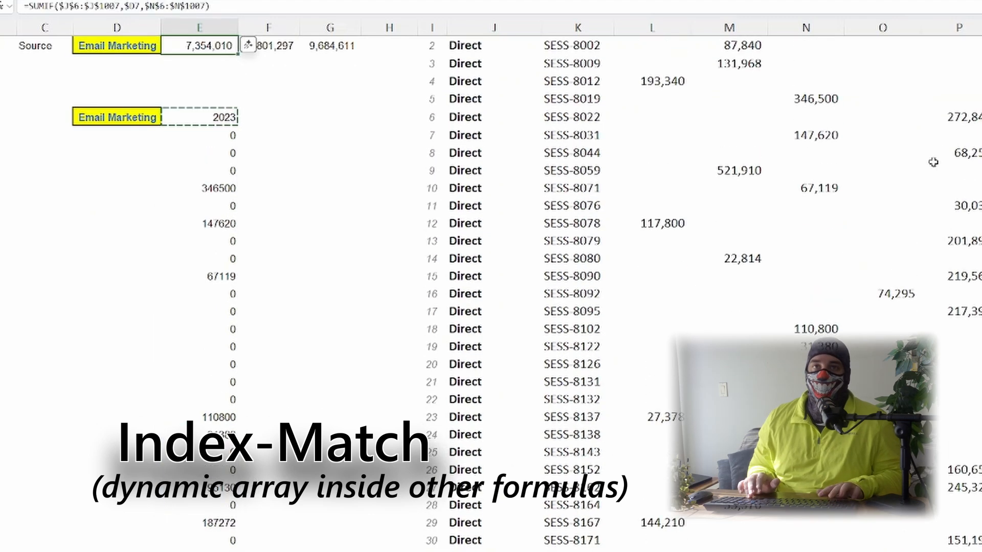
key("Down")
key("Down")
key("Down")
key("Down")
key("Right")
key("ctrl+v")
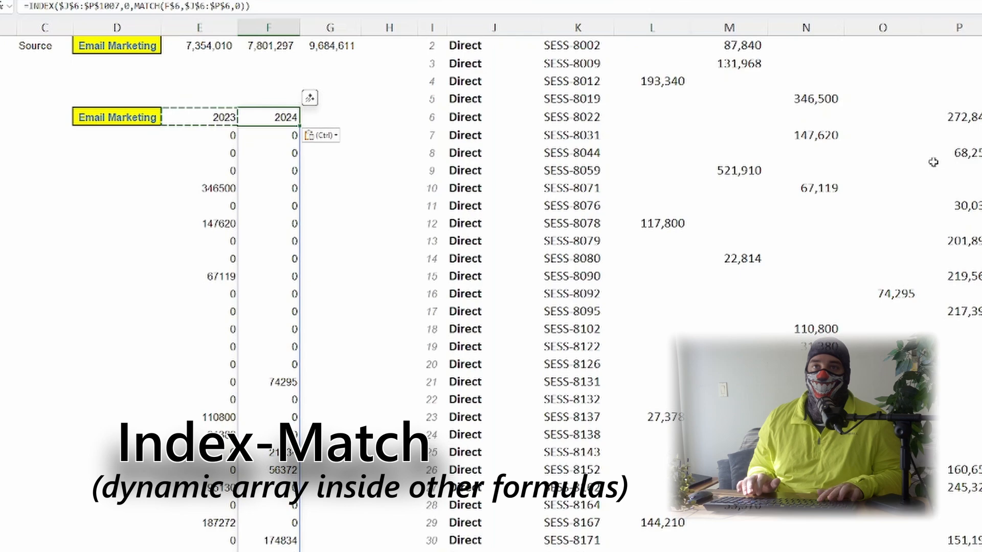
key("Right")
key("ctrl+v")
Step: Inspect the INDEX formulas in the 2025, 2024 and 2023 cells
scroll(436, 224, "up", 2)
key("F2")
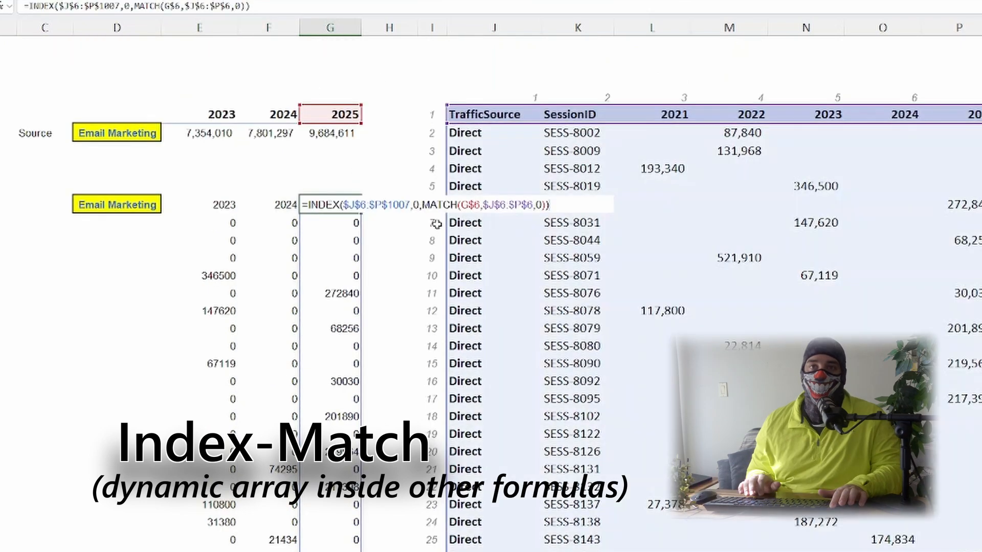
key("Escape")
key("Left")
key("F2")
key("Escape")
key("Left")
key("F2")
key("Escape")
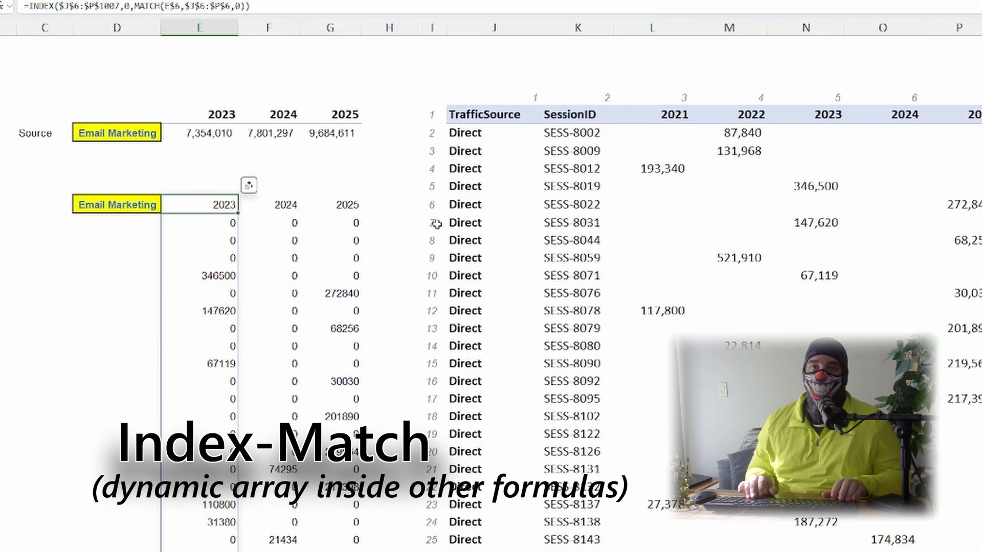
Step: Delete the 2024 and 2025 INDEX formula columns
key("Right")
key("shift+Right")
key("ctrl+shift+Down")
key("Delete")
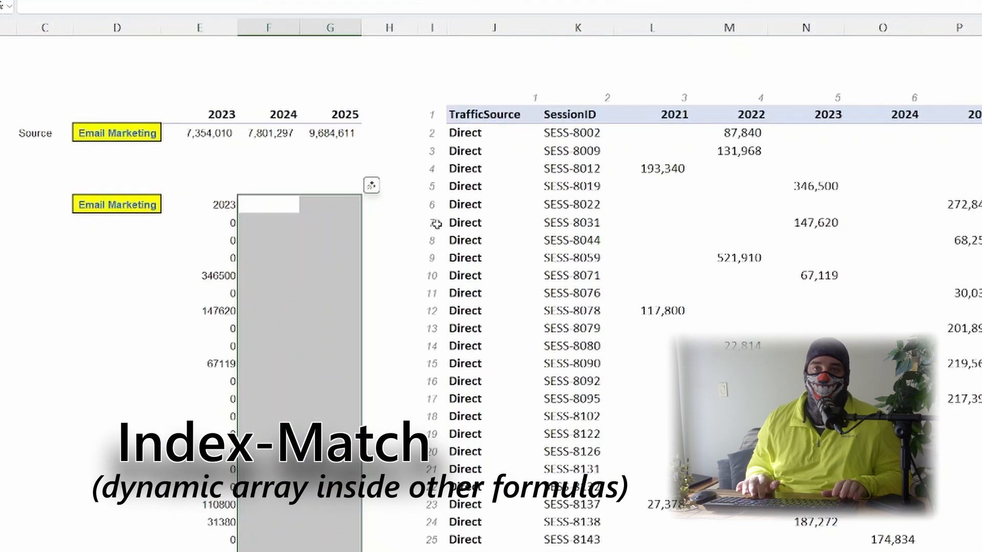
Step: Wrap the 2023 INDEX-MATCH formula in SUMIF, setting the range to the TrafficSource column $J$6:$J$1007
key("Up")
key("Down")
key("Left")
key("F2")
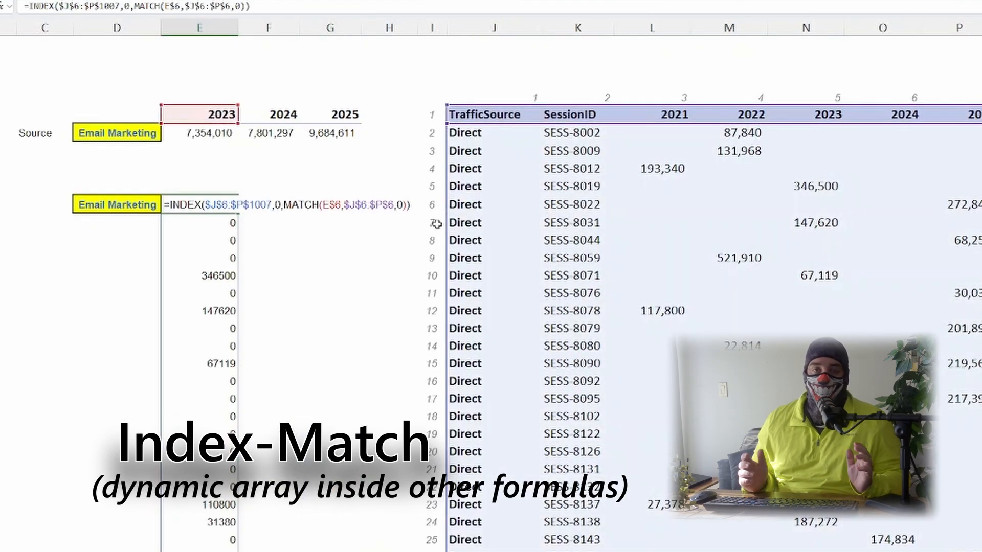
key("Left")
key("Left")
key("Left")
key("Left")
key("Left")
key("Left")
key("Left")
key("Left")
key("Left")
key("Left")
key("Left")
key("Left")
key("Left")
key("Left")
key("Left")
key("Left")
key("Left")
key("Left")
key("Left")
key("Left")
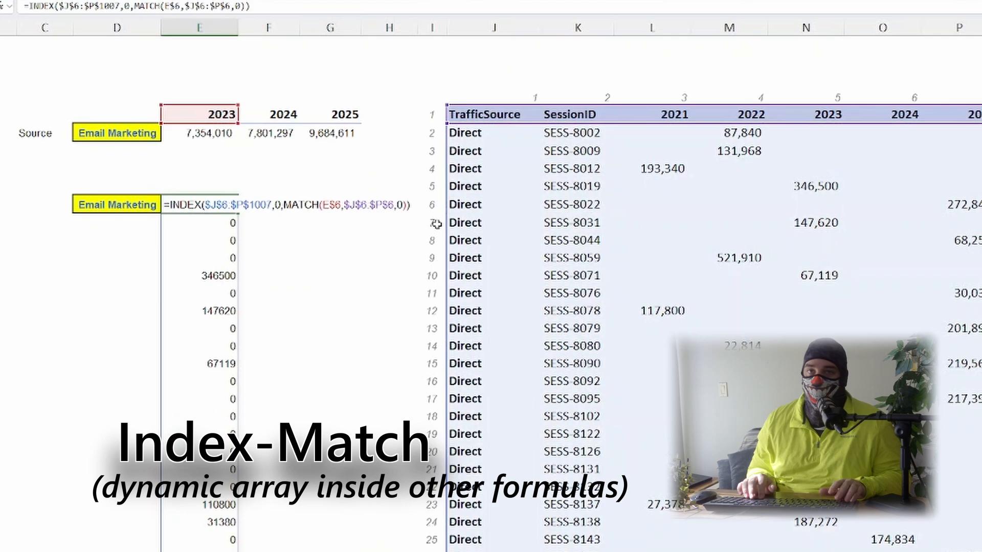
key("Home")
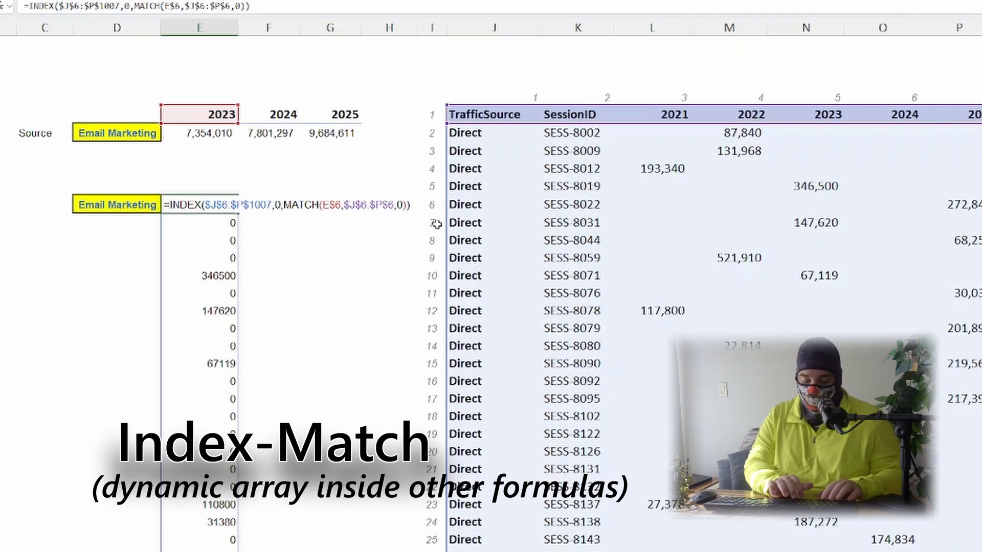
type("sumif(")
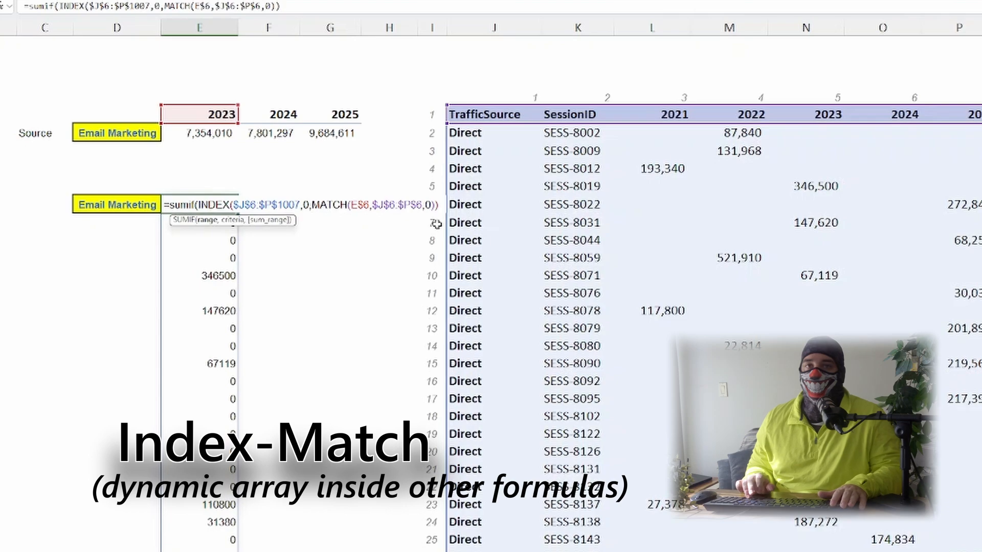
key("Right")
key("Right")
key("Right")
key("Right")
key("Right")
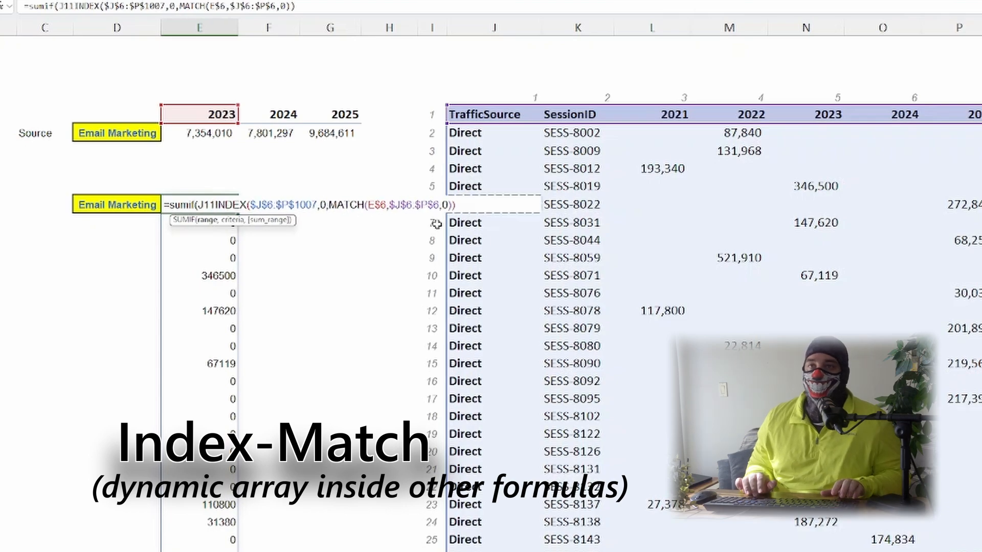
key("ctrl+Up")
key("Down")
key("ctrl+shift+Down")
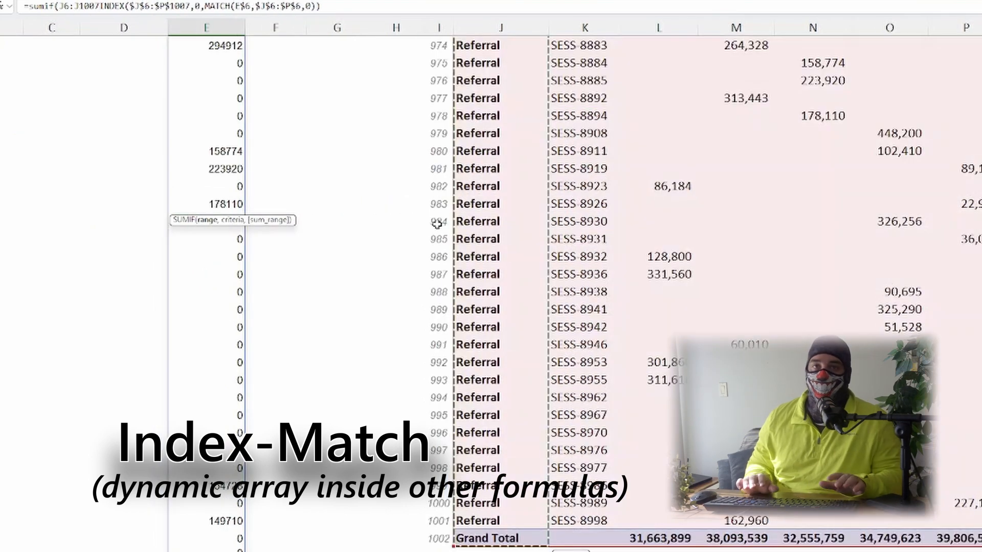
key("F4")
type(",")
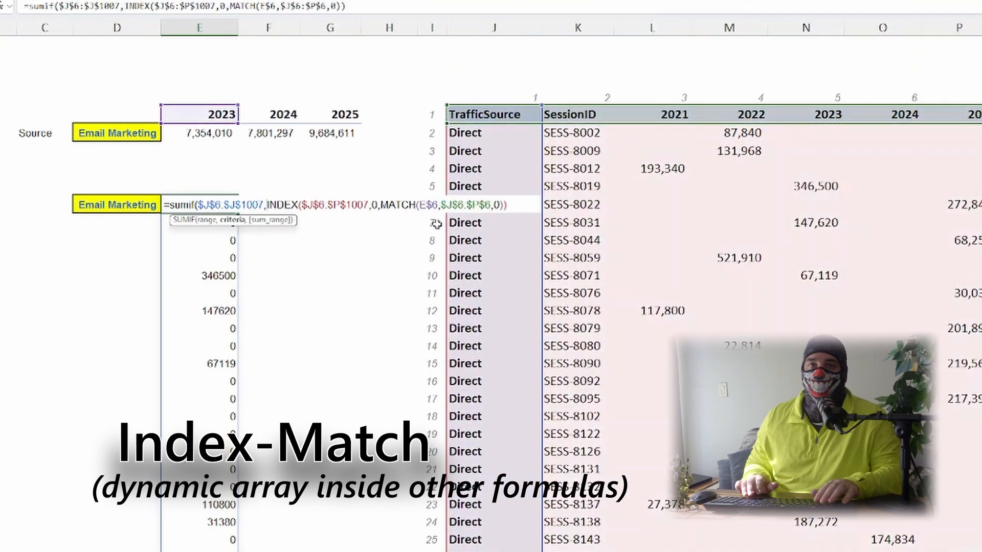
Step: Add $D11 as the SUMIF criteria and enter the completed formula
key("Left")
key("F4")
key("F4")
key("F4")
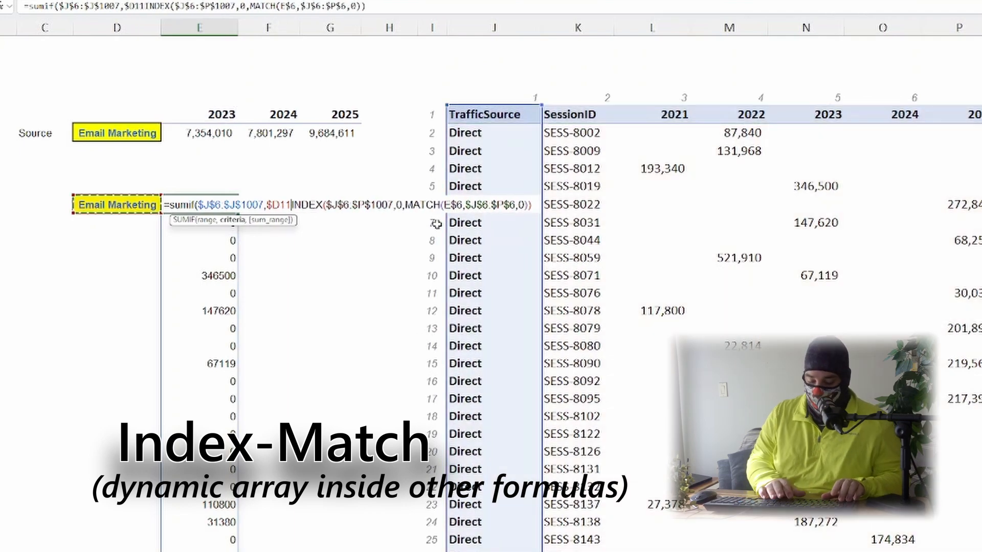
type(",")
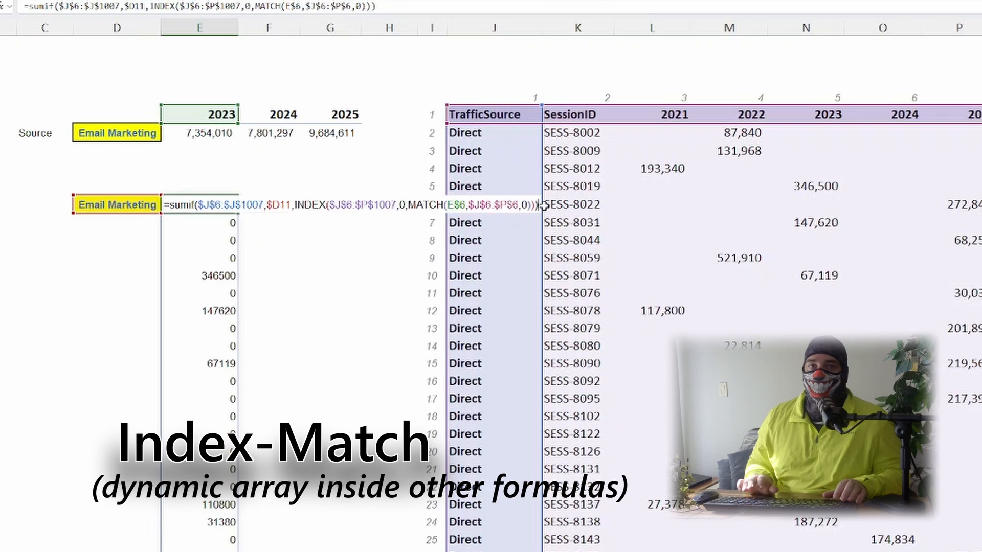
key("ctrl+Return")
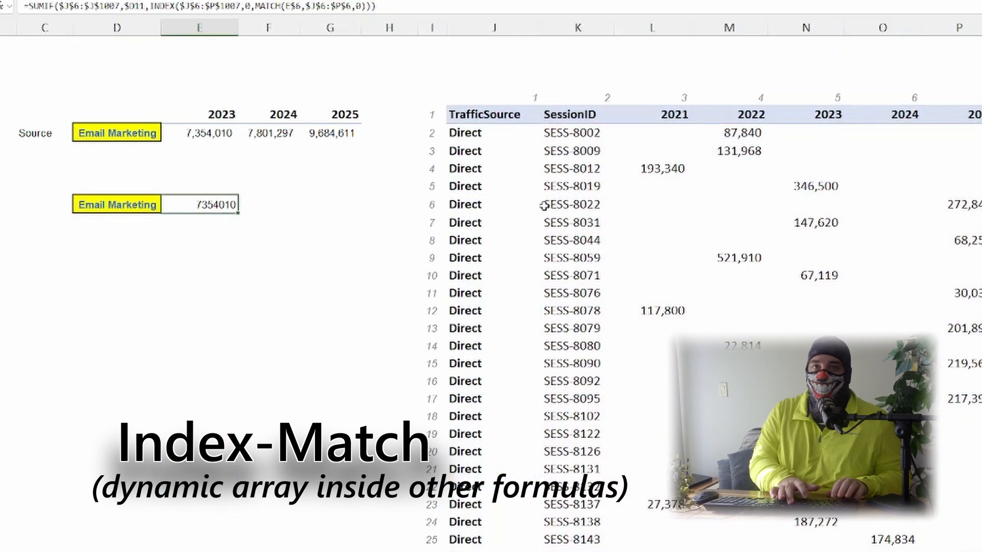
Step: Format the 2023 SUMIF result as a whole number with thousands separators
key("ctrl+shift+1")
key("alt+h")
key("9")
key("alt+h")
key("9")
Step: Fill the SUMIF formula right into the 2024 and 2025 cells
key("shift+Right")
key("shift+Right")
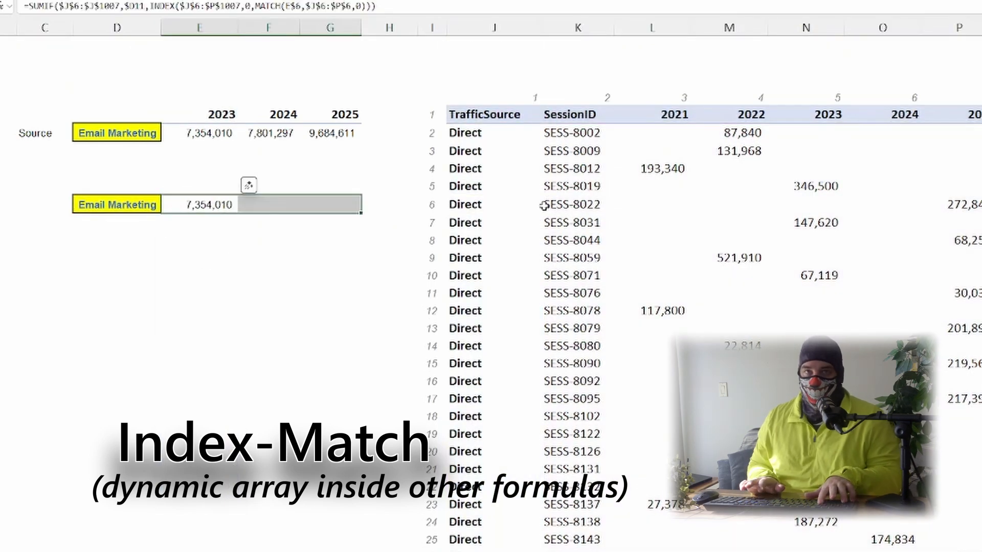
key("ctrl+r")
key("Right")
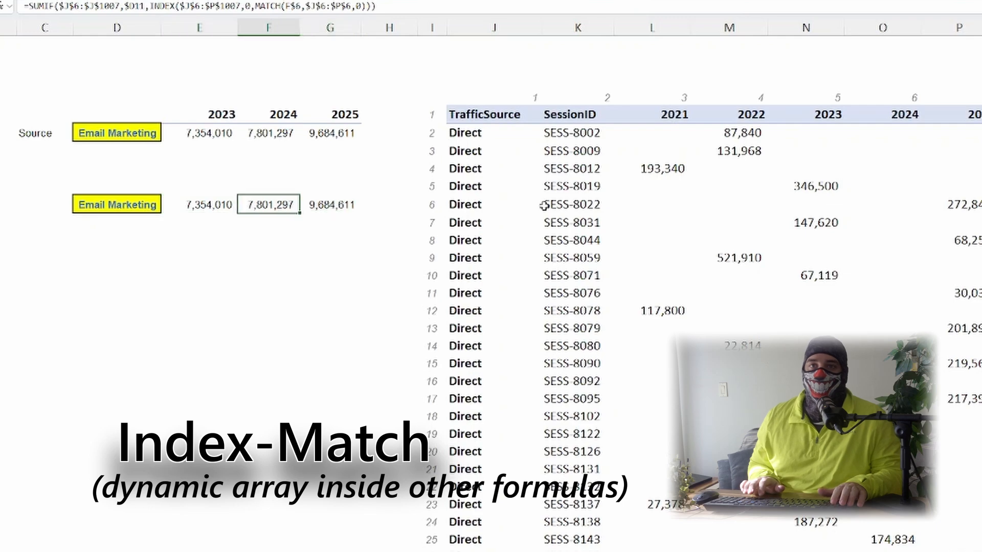
Step: Inspect the SUMIF formulas in the 2024, 2025 and 2023 cells
key("F2")
key("Tab")
key("F2")
key("Escape")
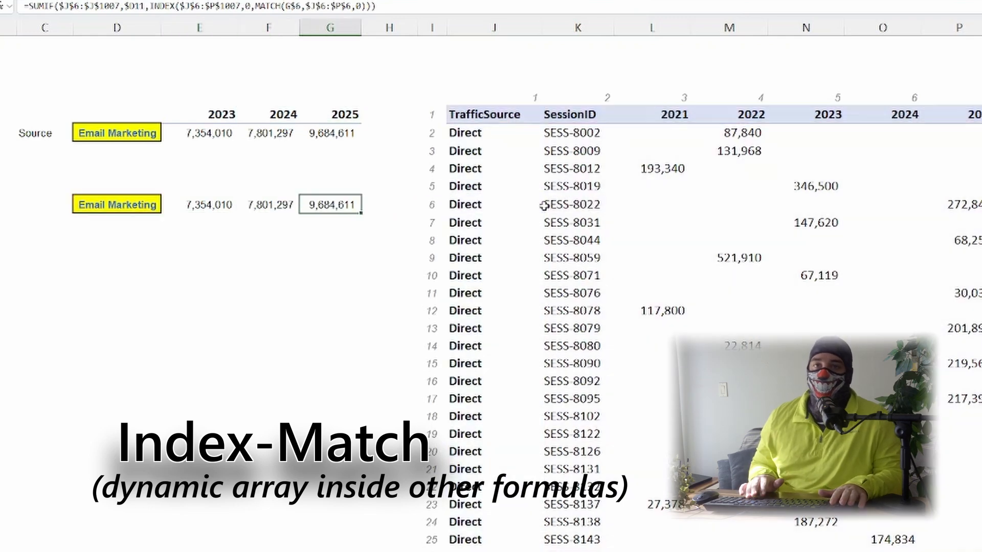
key("Left")
key("F2")
key("shift+Tab")
key("F2")
key("Escape")
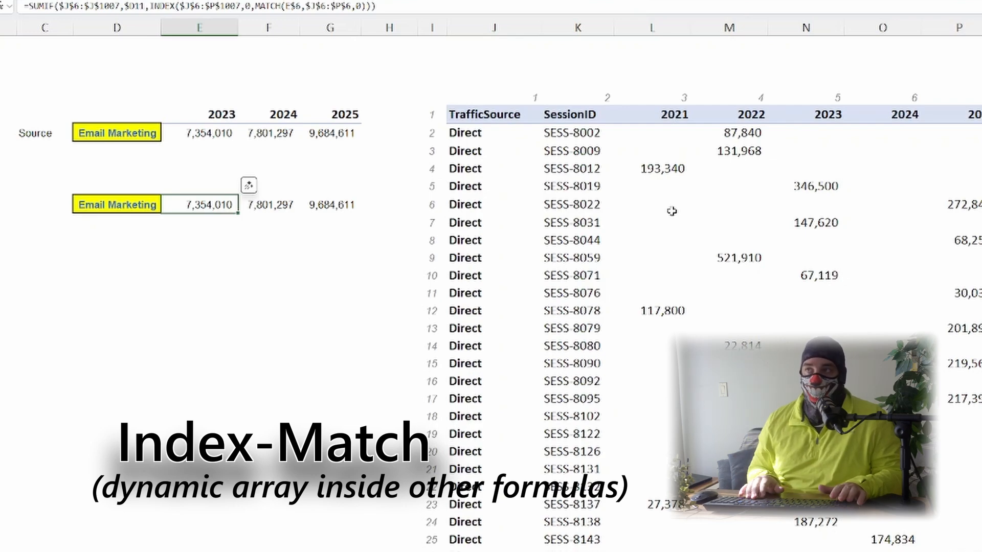
key("Right")
key("Left")
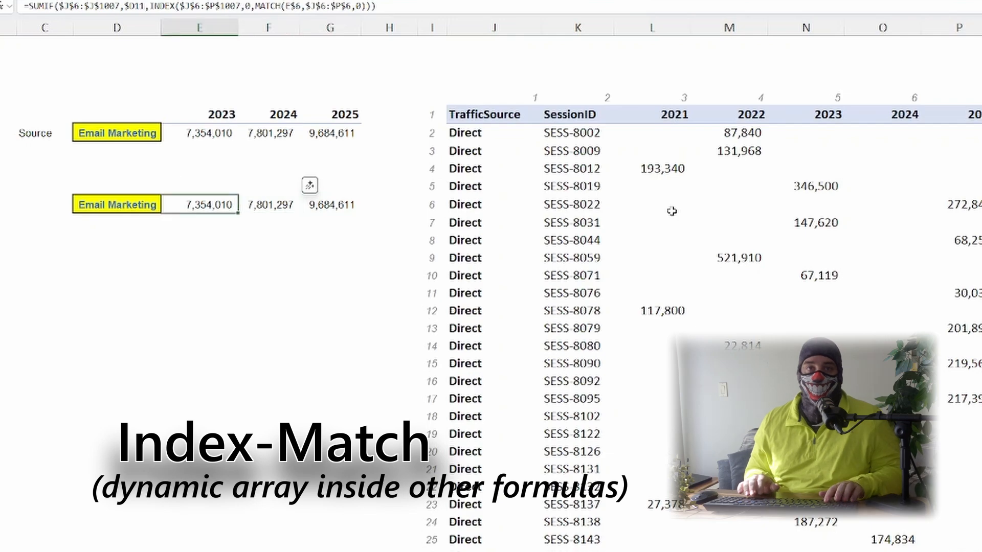
Step: Copy the source label into the row below and choose Paid Social from its dropdown
key("Left")
key("Down")
key("ctrl+d")
key("alt+Down")
key("Up")
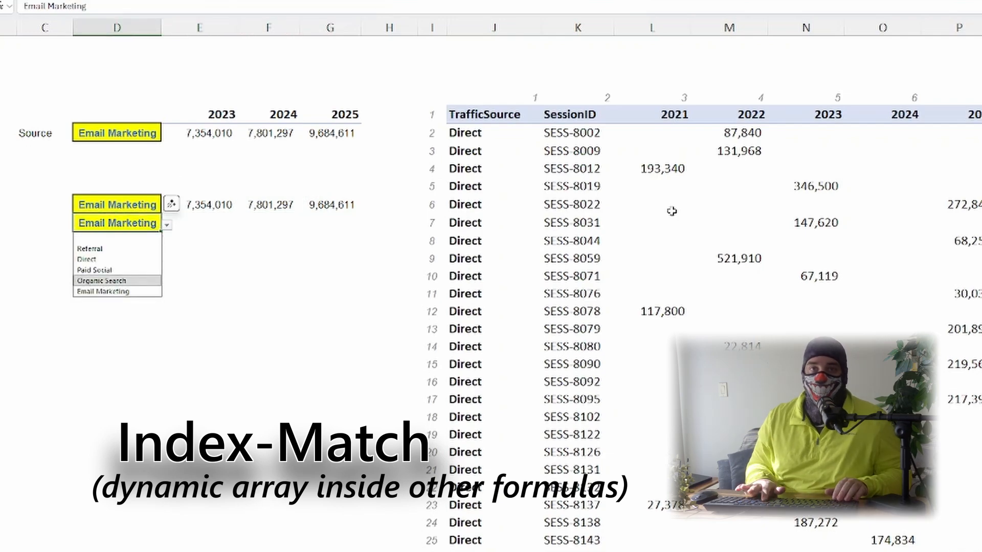
key("Up")
key("Return")
Step: Copy the three yearly SUMIF formulas down into the Paid Social row
key("Up")
key("Right")
key("shift+Right")
key("shift+Right")
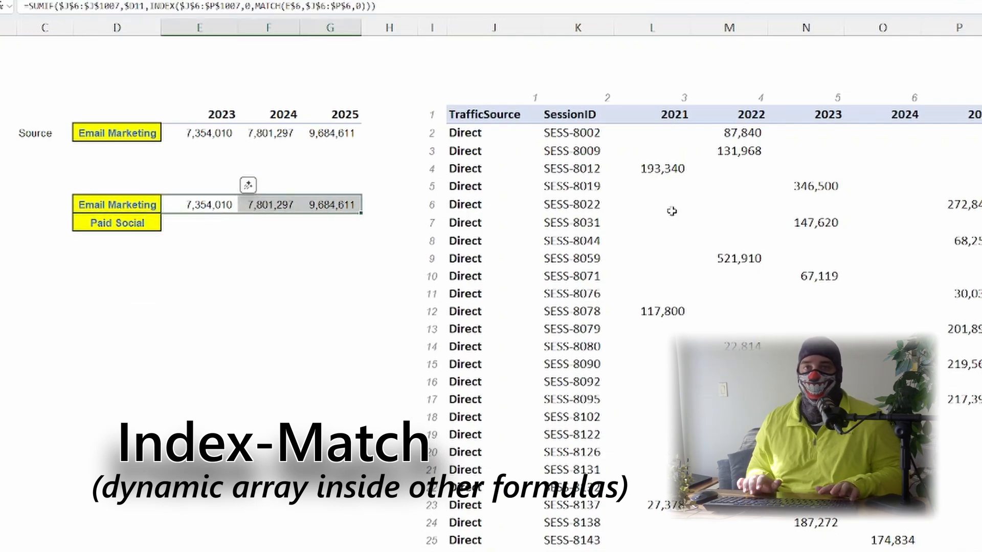
key("ctrl+c")
key("Down")
key("ctrl+v")
key("Escape")
key("Up")
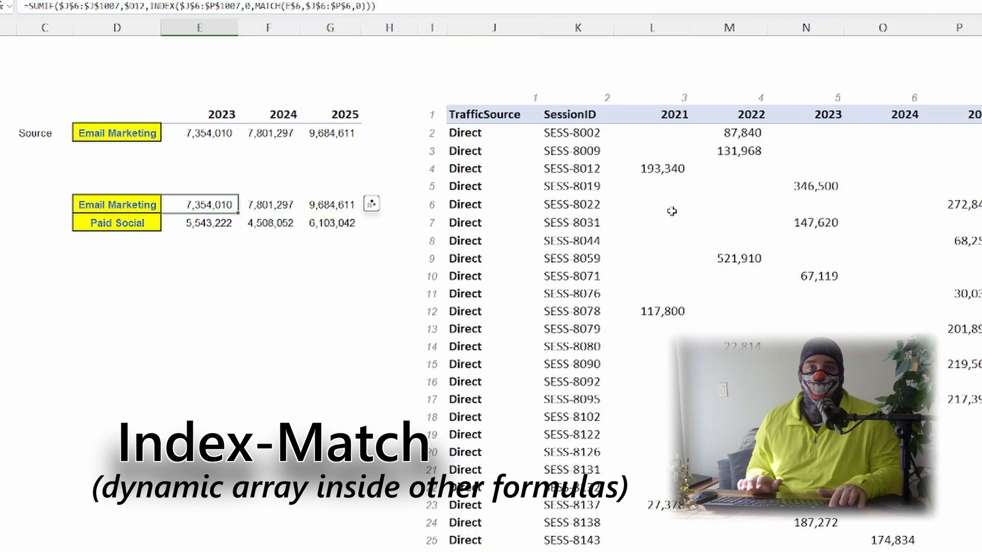
Step: Inspect the SUMIF formulas across the Email Marketing and Paid Social rows
key("F2")
key("Escape")
key("Down")
key("Right")
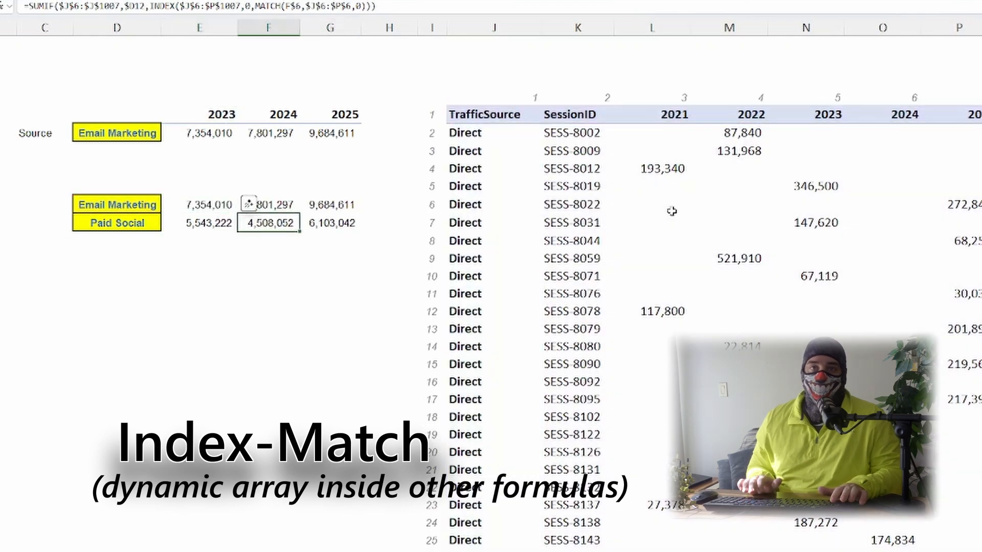
key("F2")
key("Escape")
key("Right")
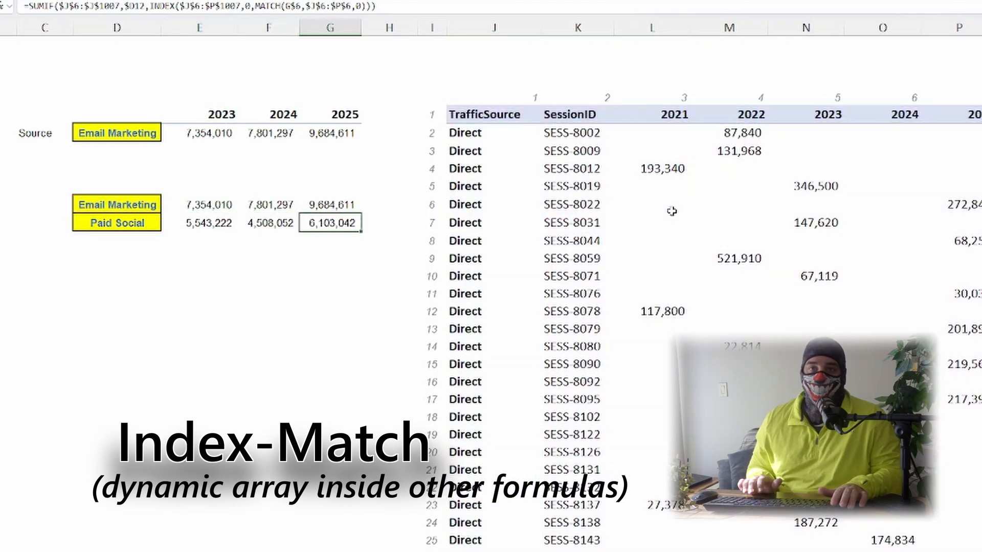
key("F2")
key("Escape")
key("F2")
key("Escape")
key("Up")
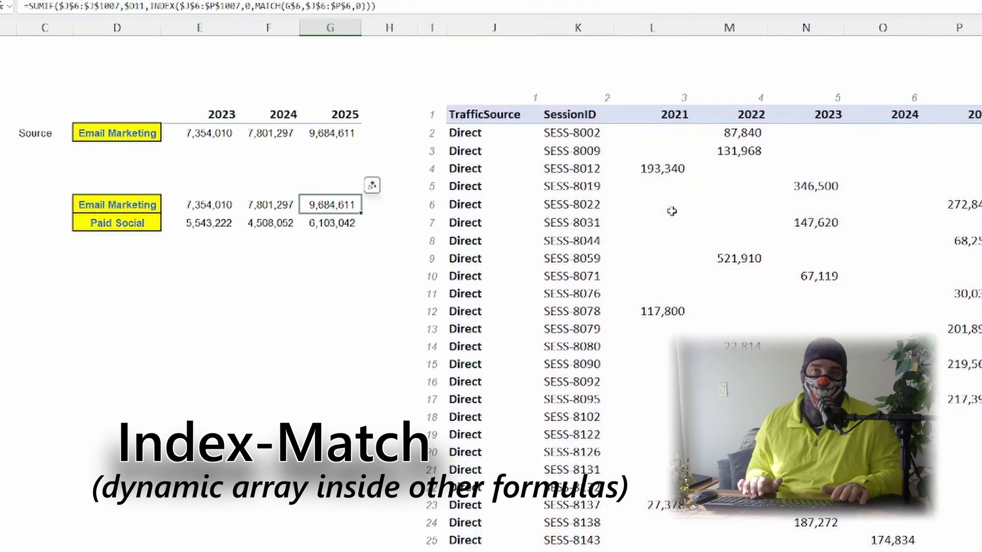
key("Down")
key("Down")
key("Up")
key("Up")
key("Left")
key("Left")
key("Right")
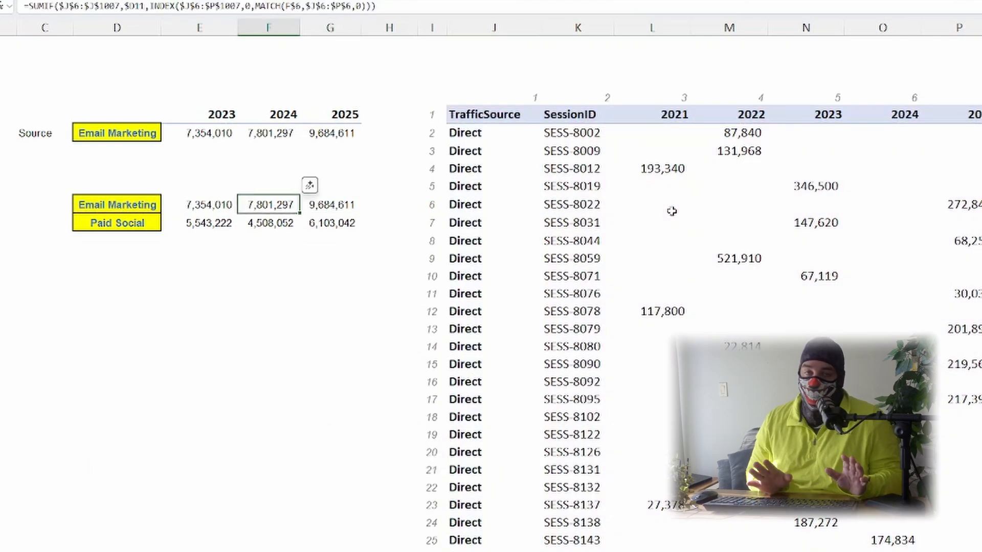